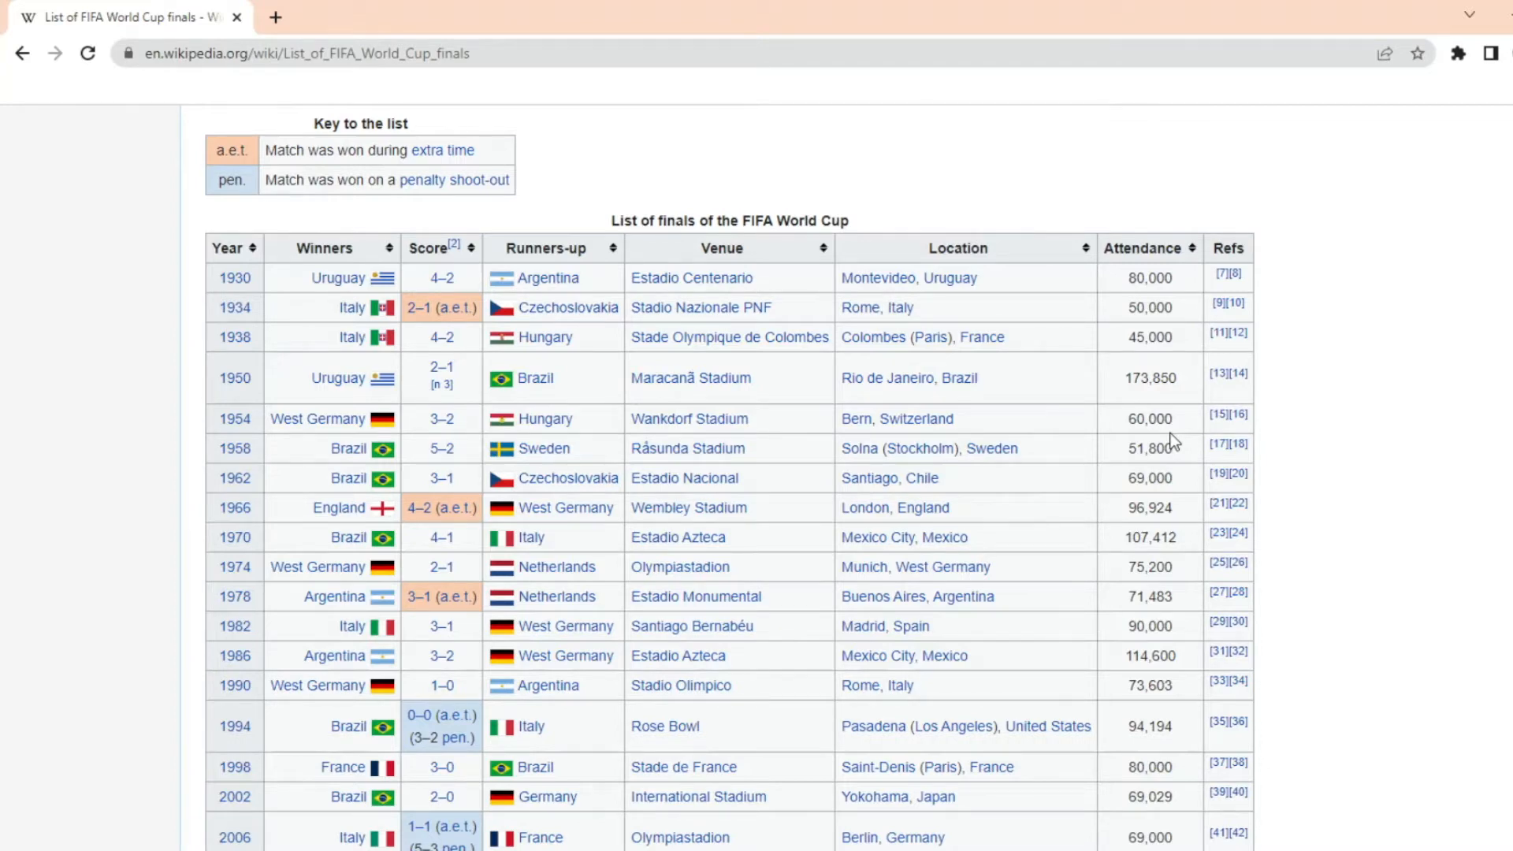
# Switch from the Wikipedia finals page to the blank Excel workbook.
pyautogui.hotkey('alt', 'Tab')
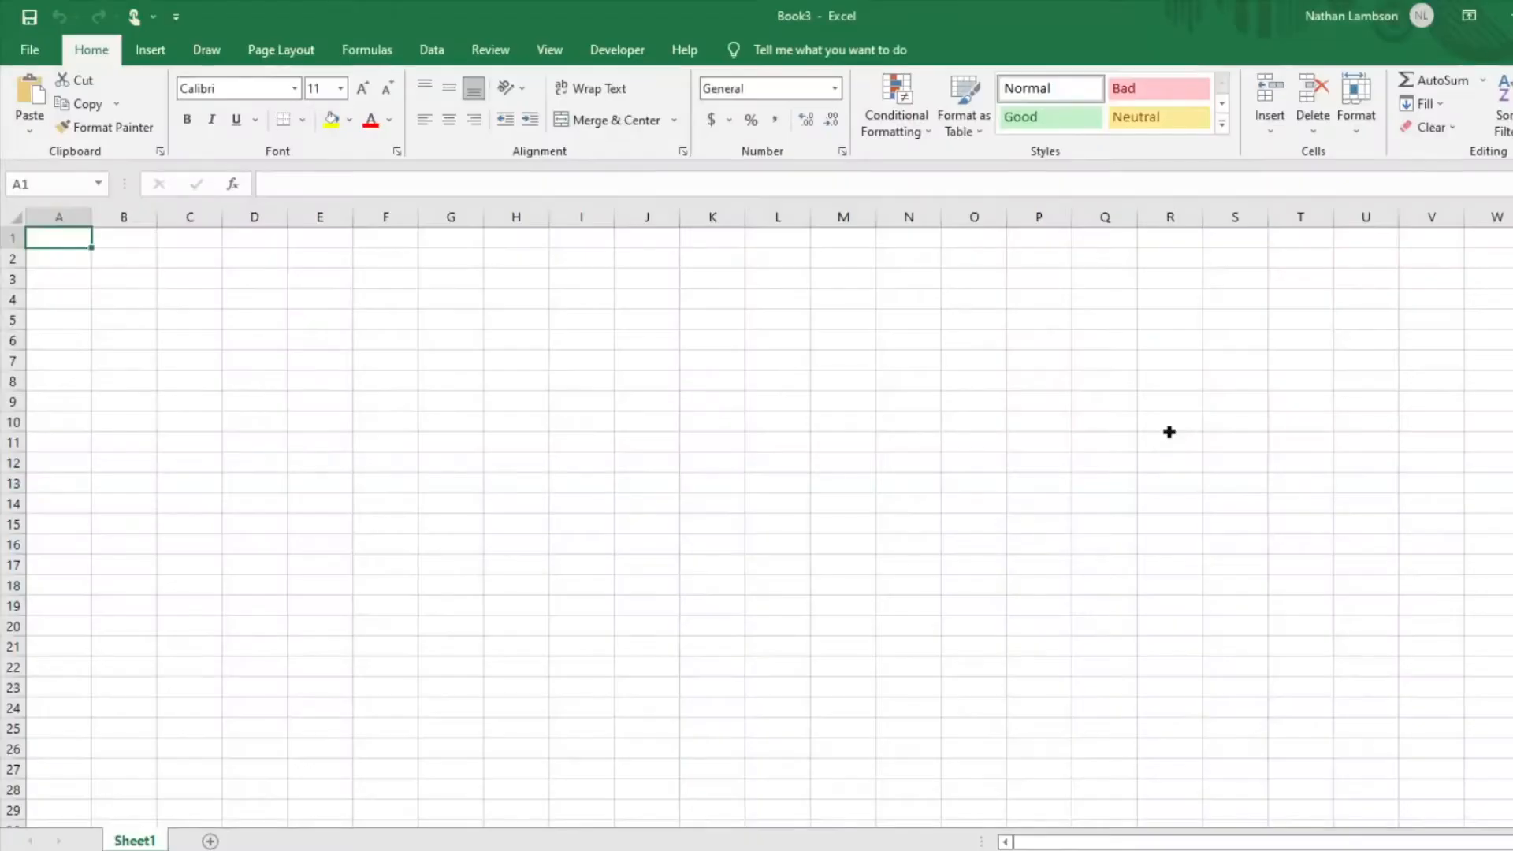
# Glance back at the Wikipedia page, then show Excel's Data ribbon commands.
pyautogui.hotkey('alt', 'Tab')
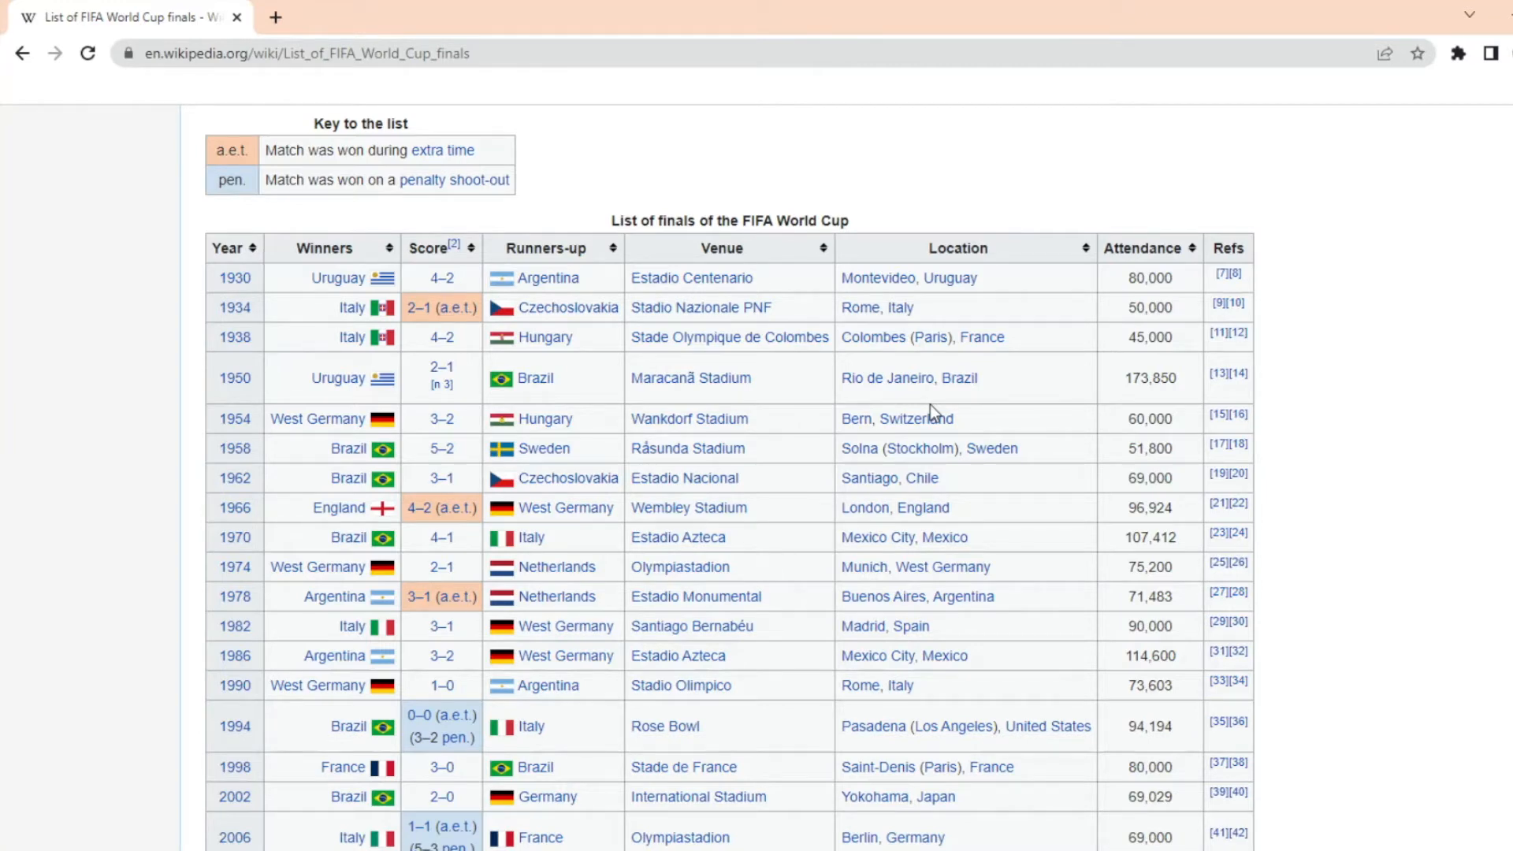
pyautogui.hotkey('alt', 'Tab')
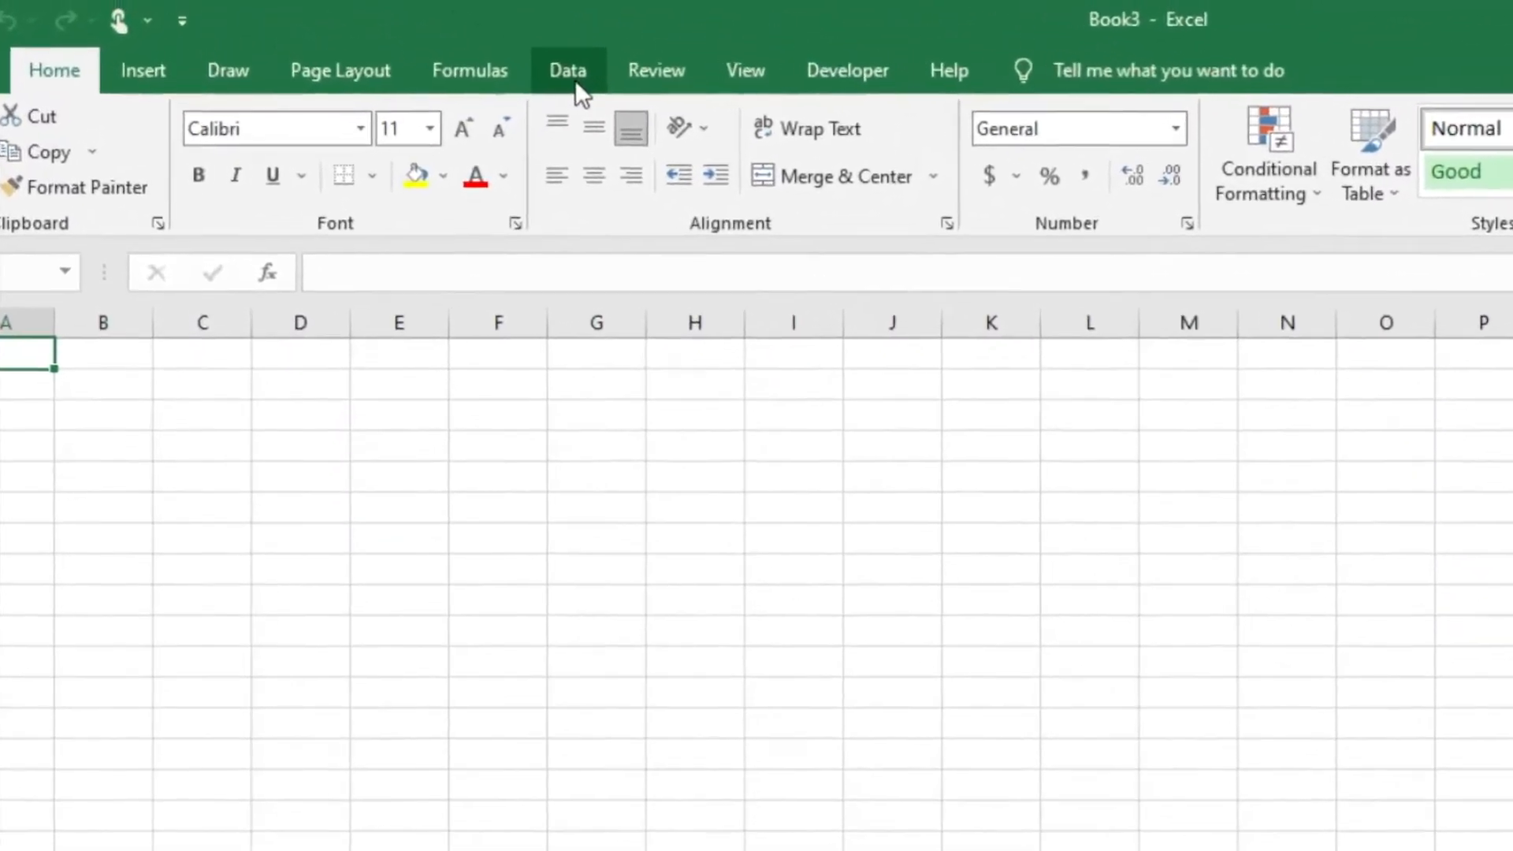
pyautogui.click(524, 49)
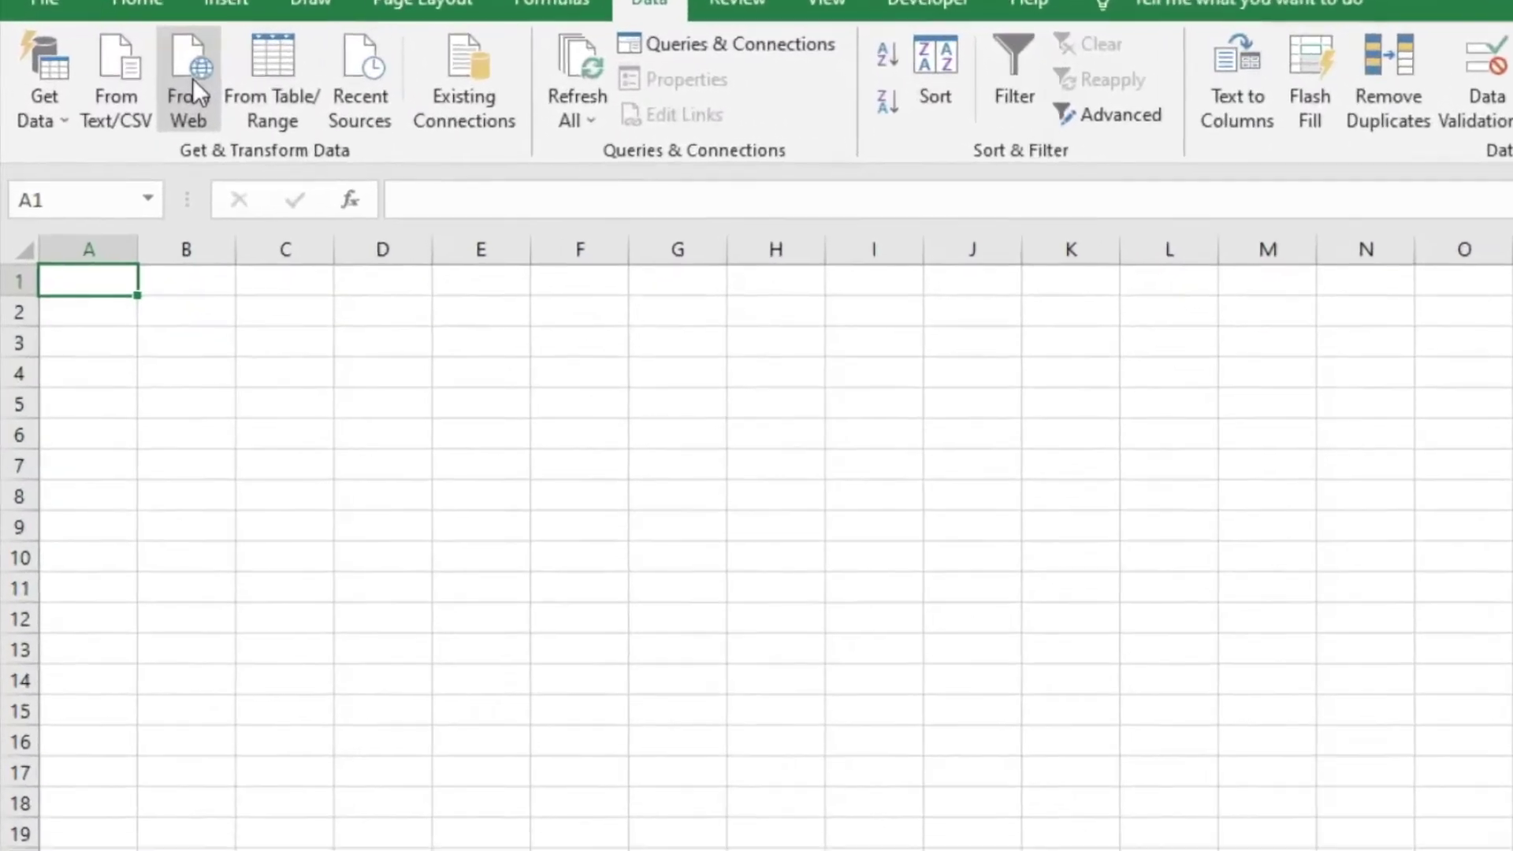
# Start a From Web import and copy the Wikipedia finals page address from Chrome.
pyautogui.click(131, 74)
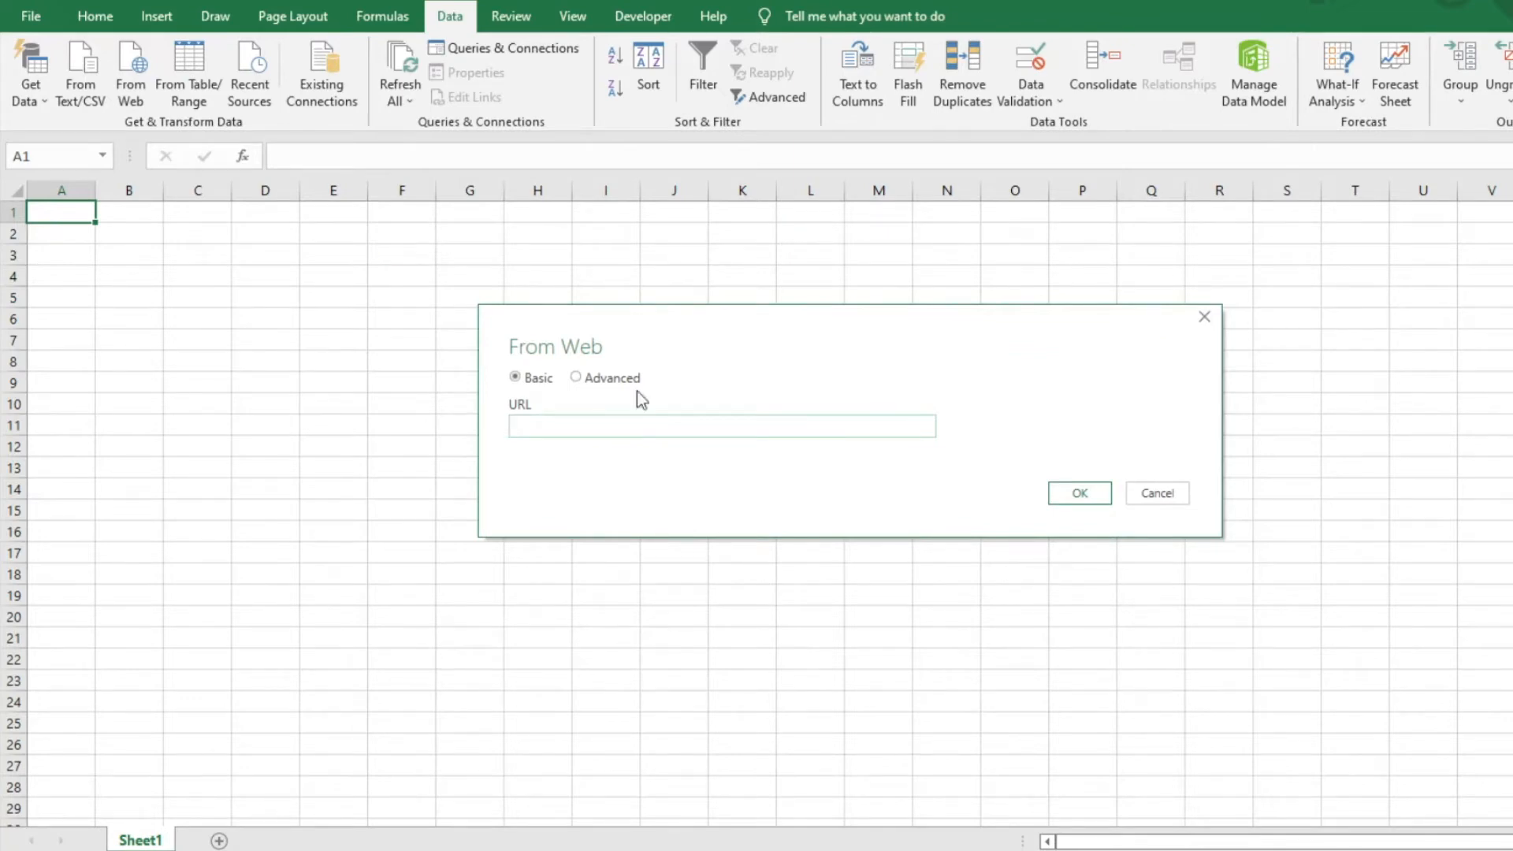
pyautogui.hotkey('alt', 'Tab')
pyautogui.press('Tab')
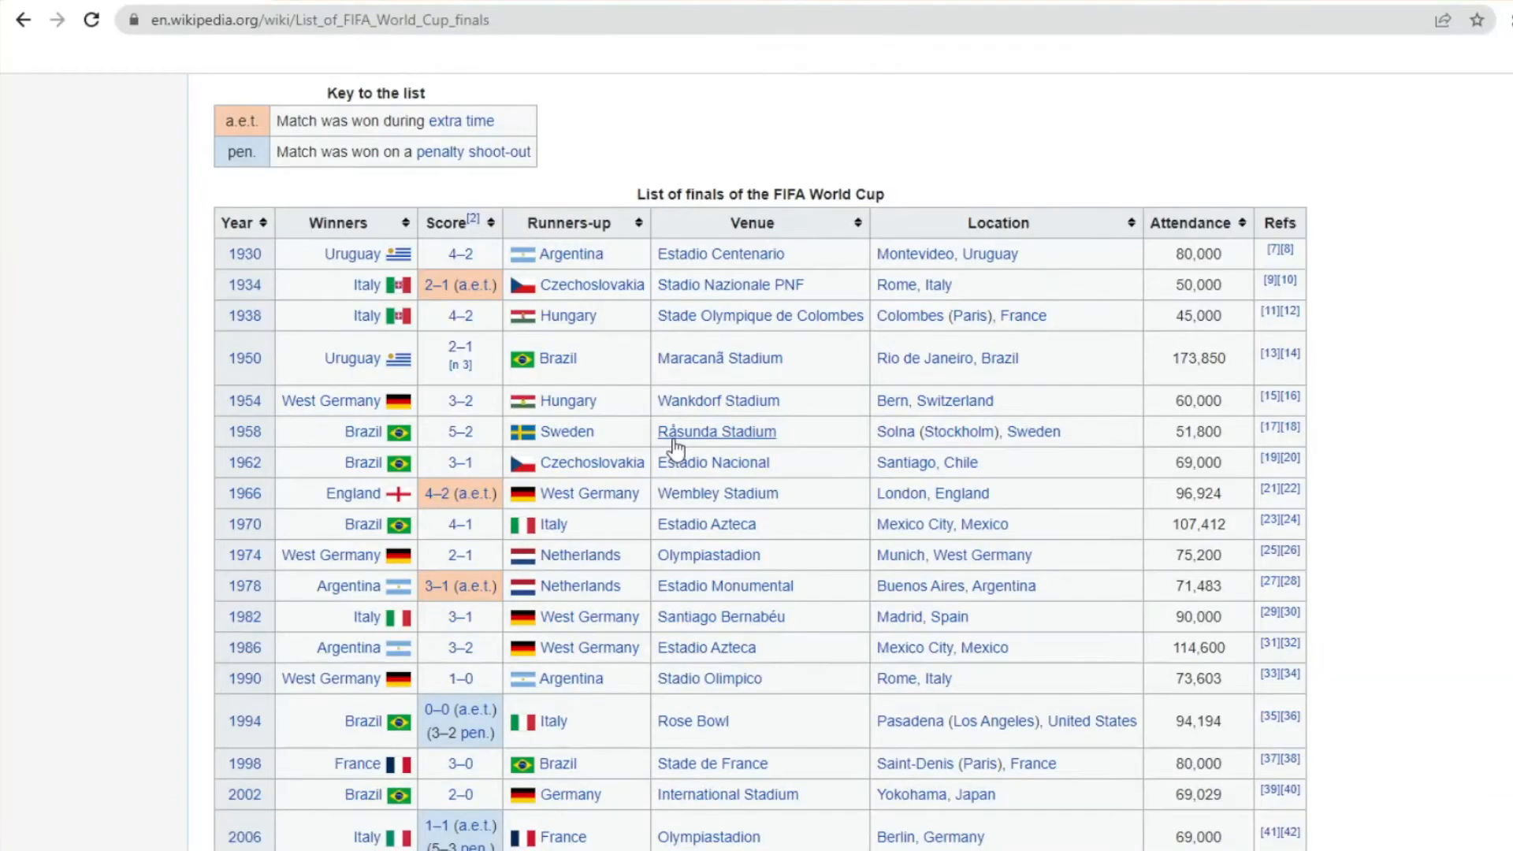
pyautogui.click(649, 20)
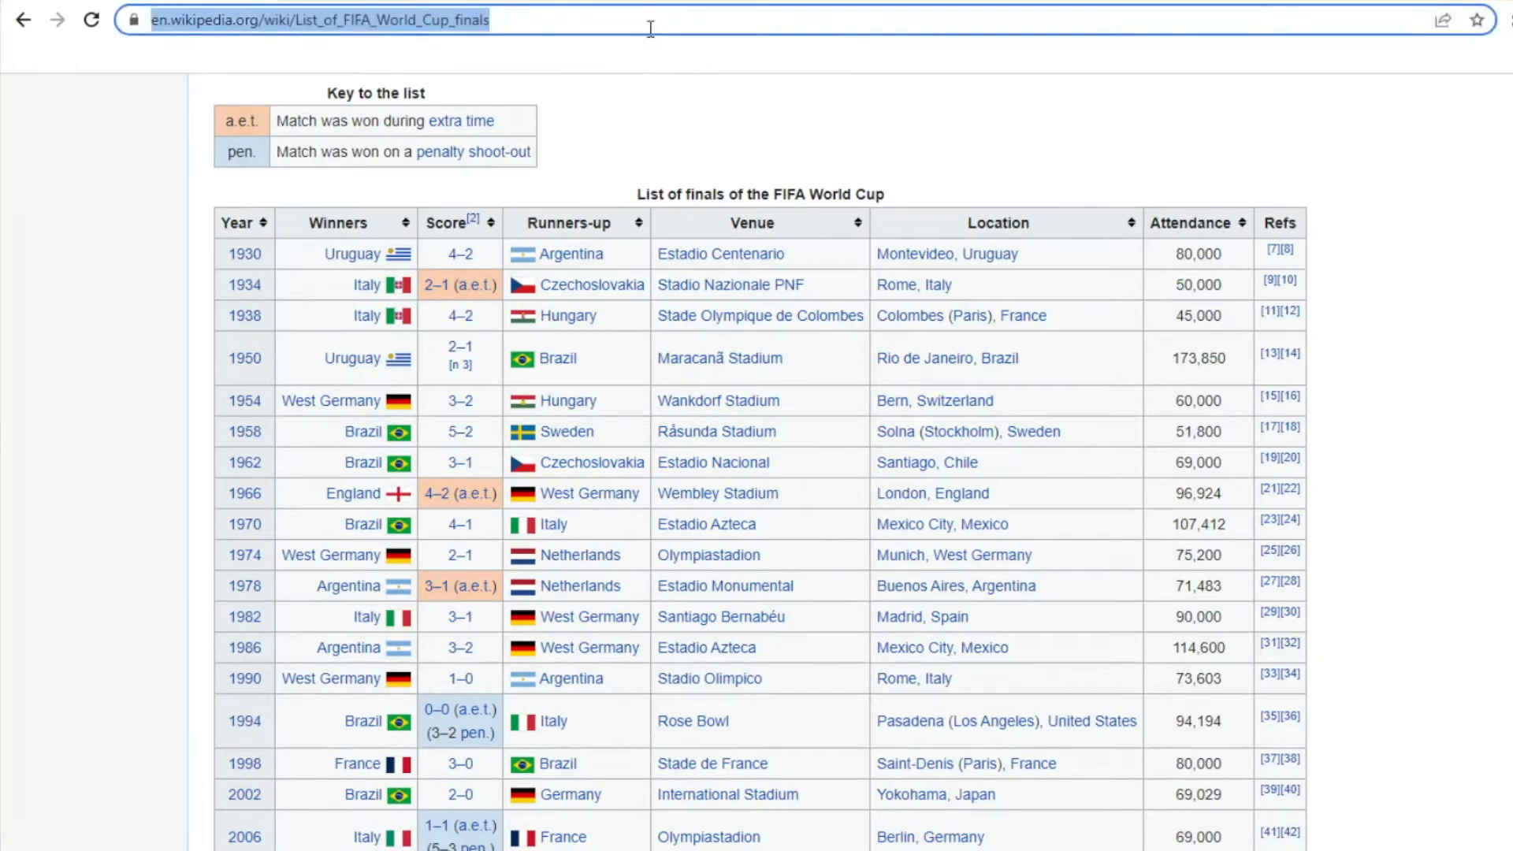
pyautogui.hotkey('ctrl', 'c')
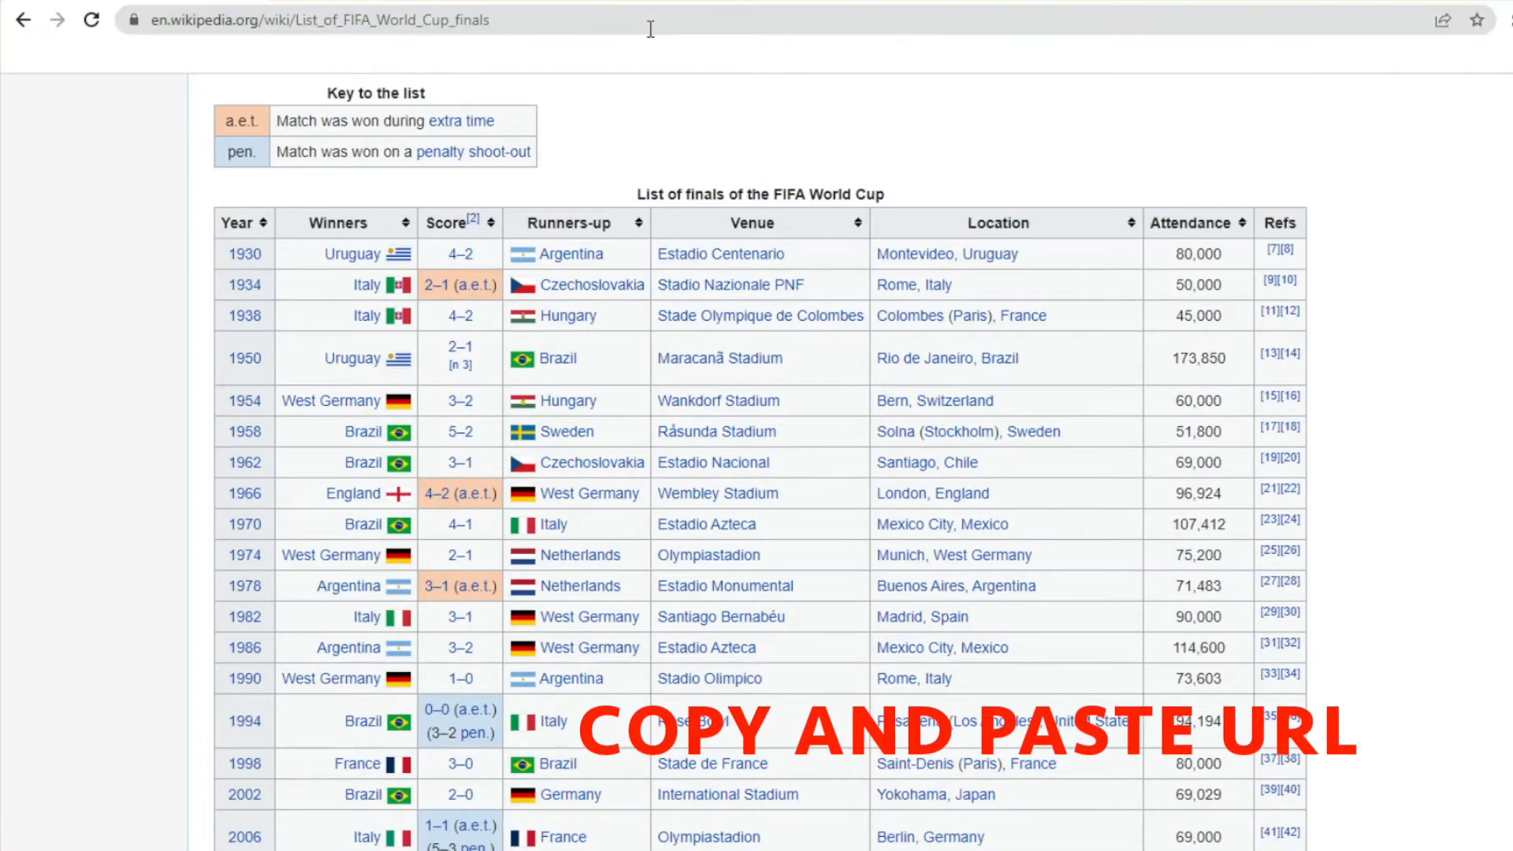
pyautogui.hotkey('alt', 'Tab')
pyautogui.click(753, 428)
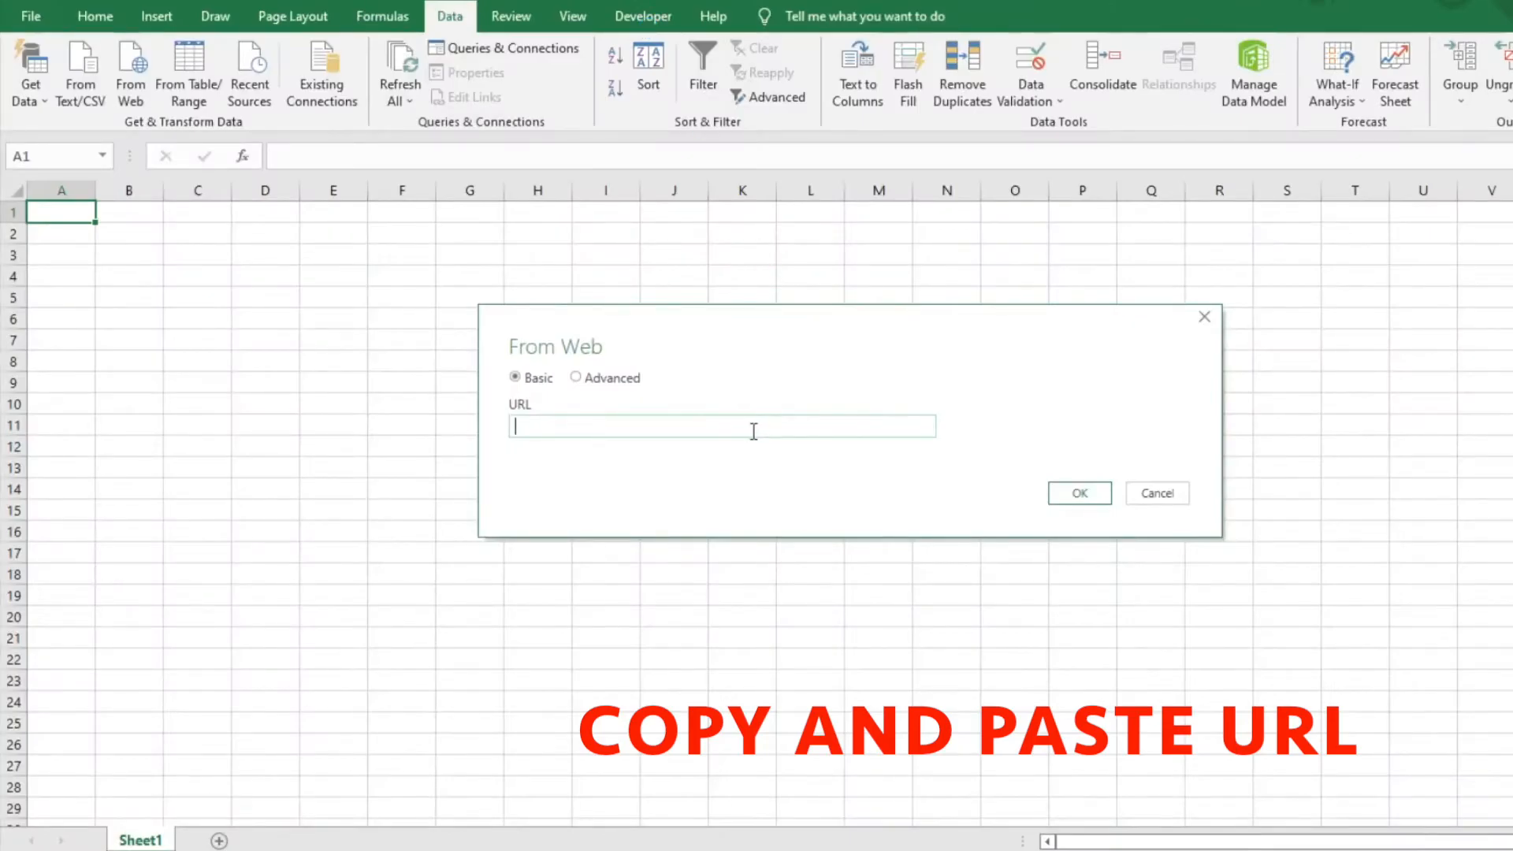
# Paste the Wikipedia address into the URL field and confirm to fetch the page.
pyautogui.hotkey('ctrl', 'v')
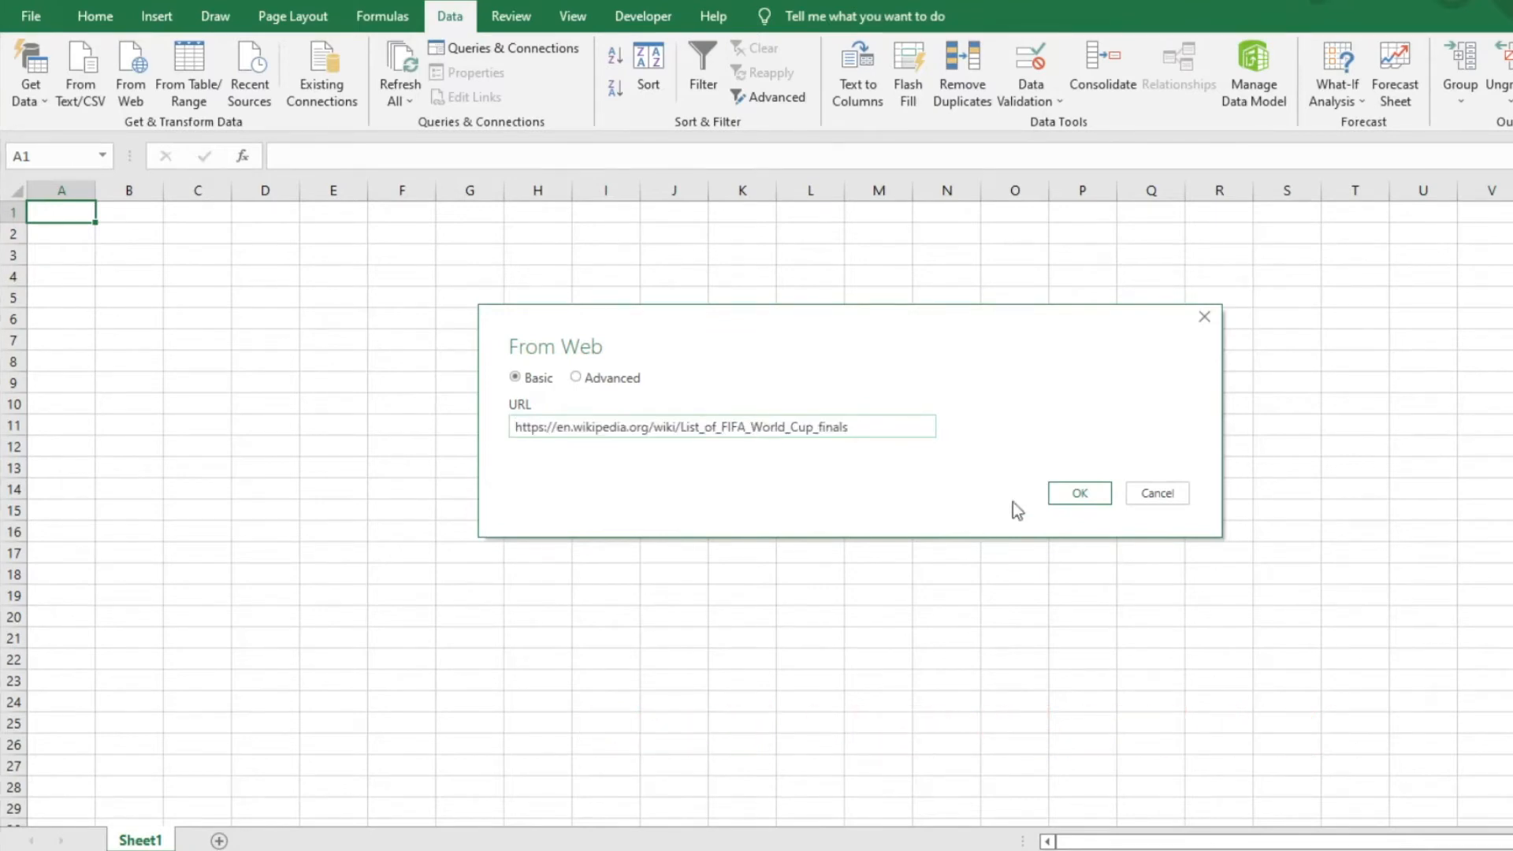
pyautogui.click(1077, 494)
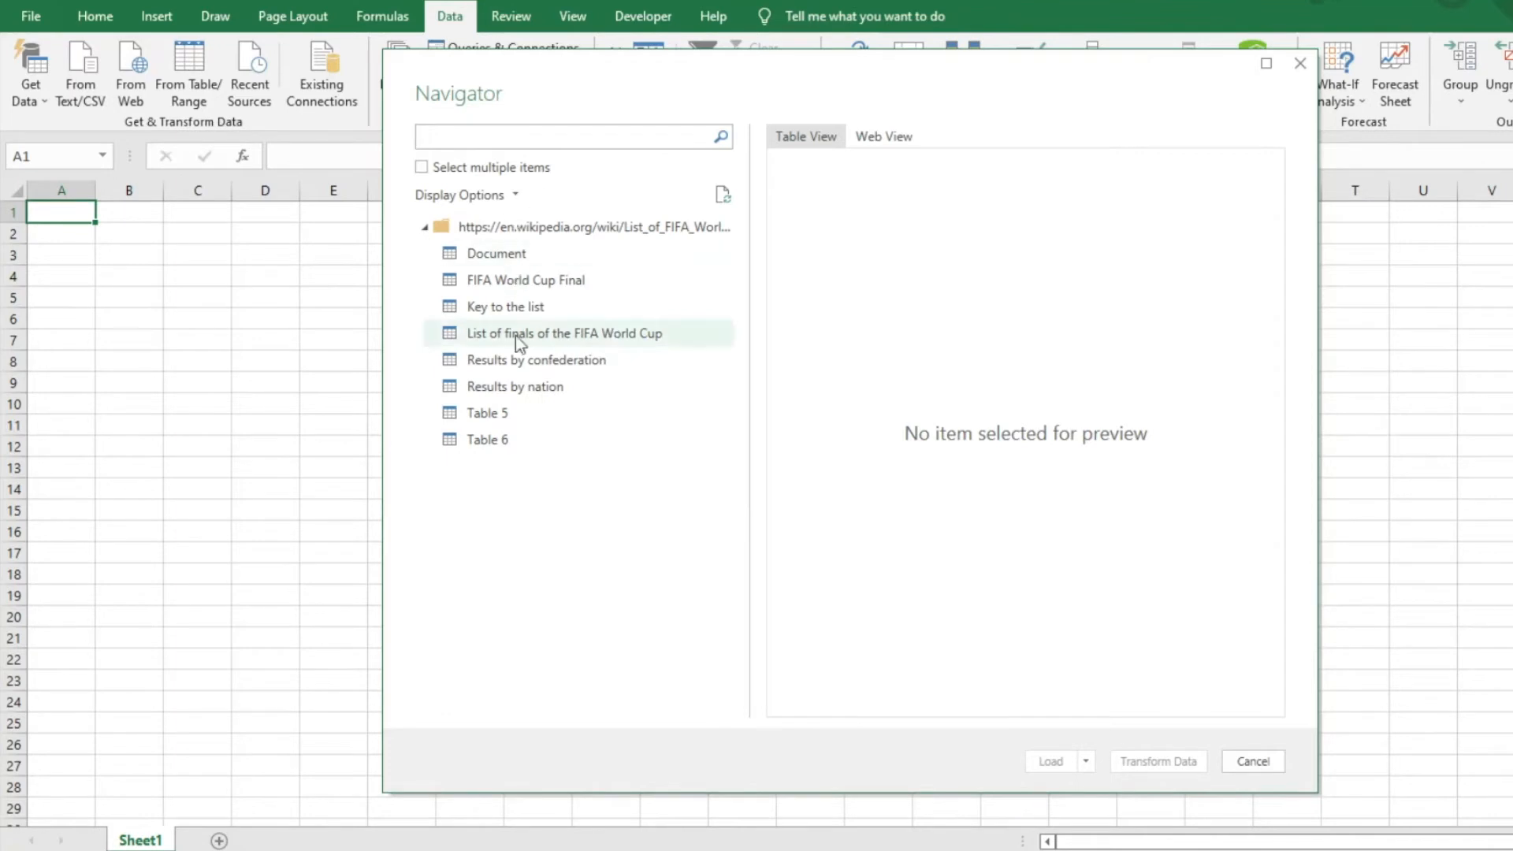
# Preview the page's tables and load List of finals of the FIFA World Cup into the sheet.
pyautogui.click(481, 259)
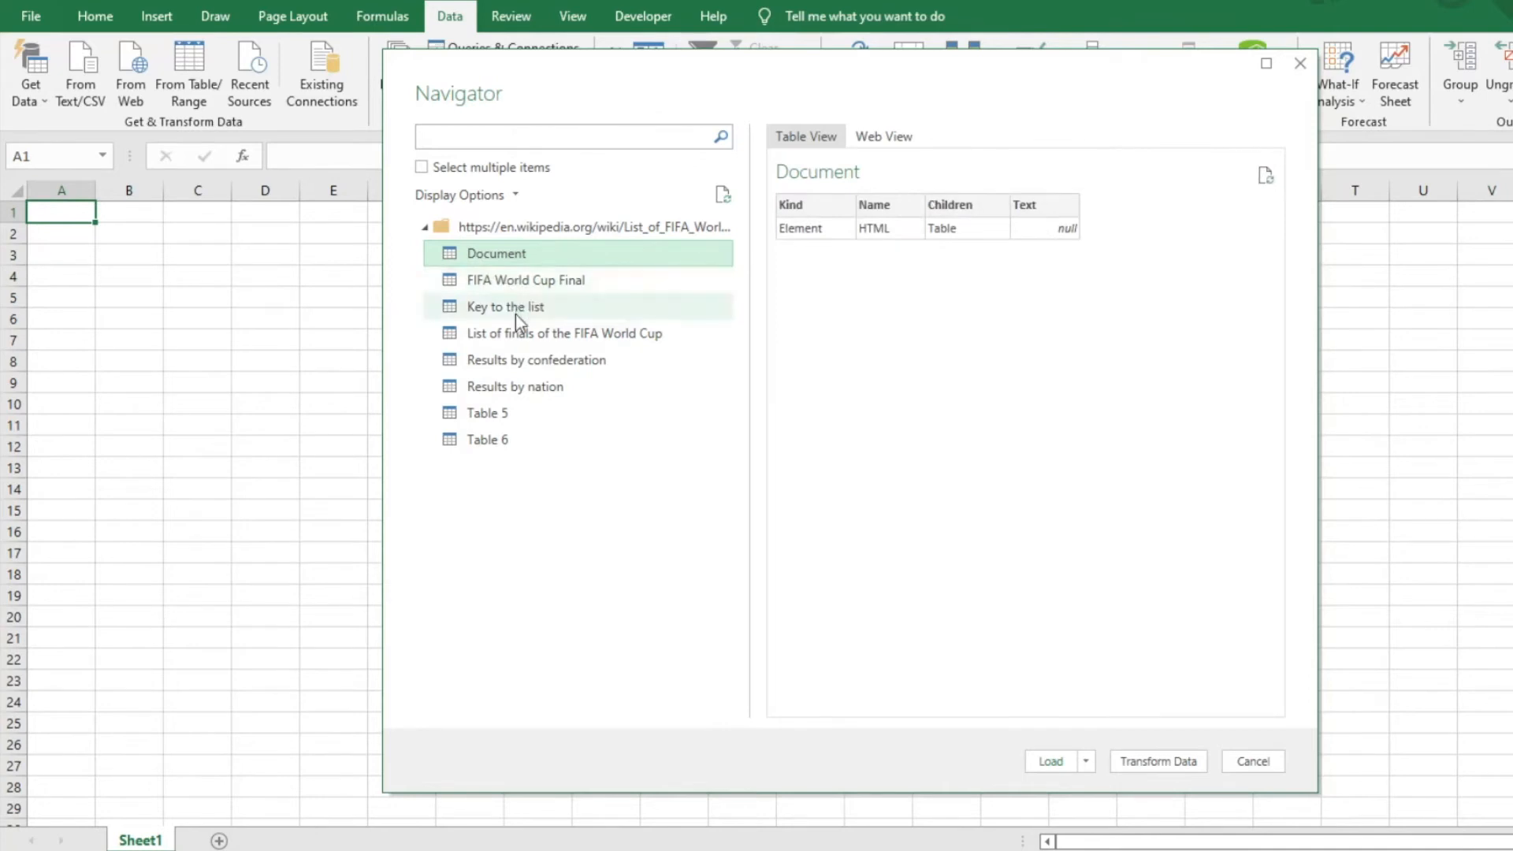
pyautogui.click(515, 284)
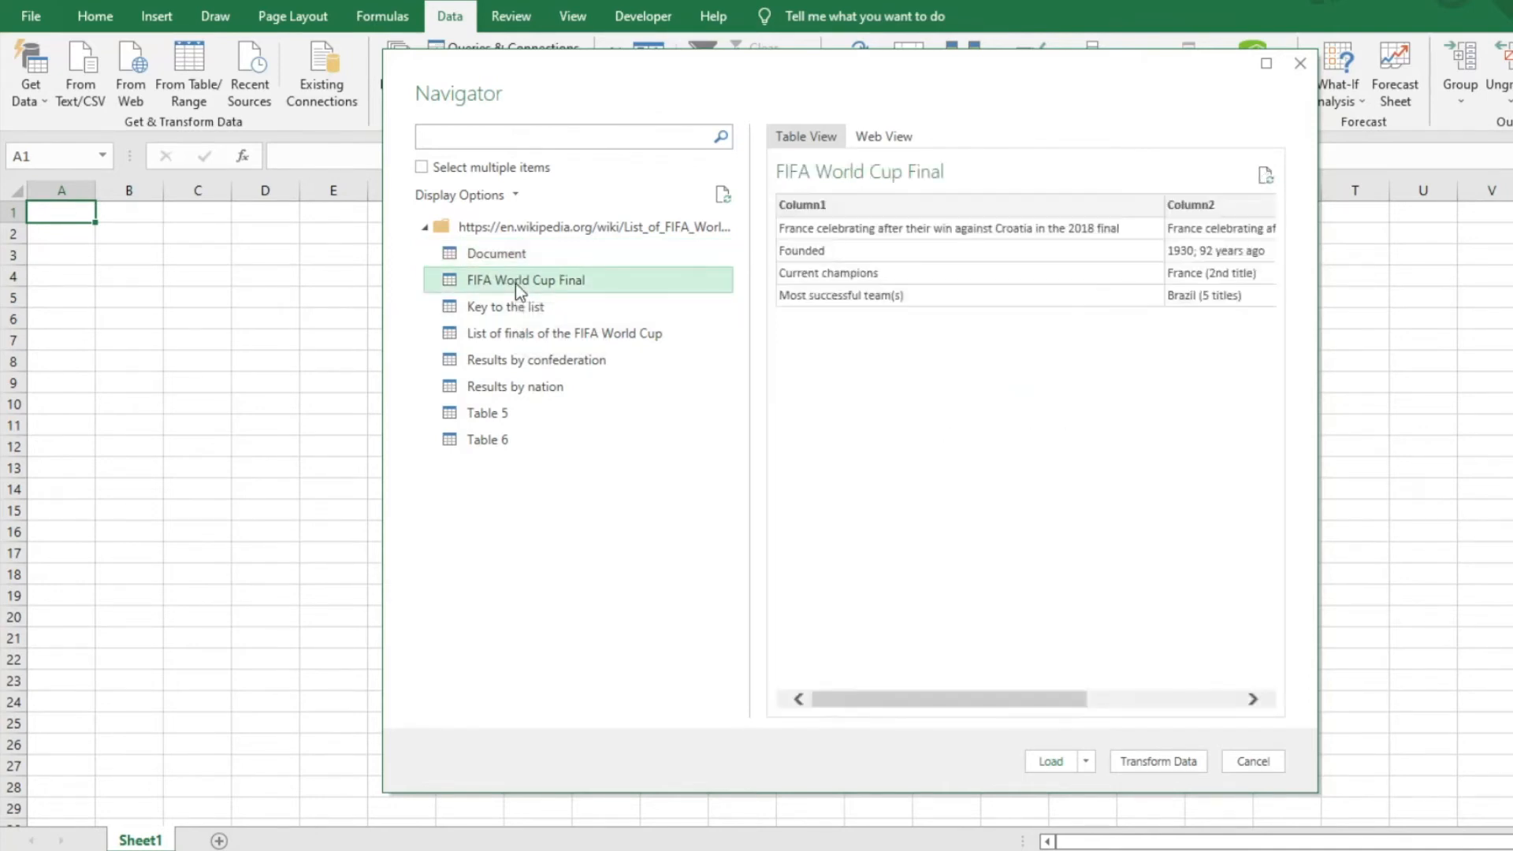
pyautogui.click(520, 310)
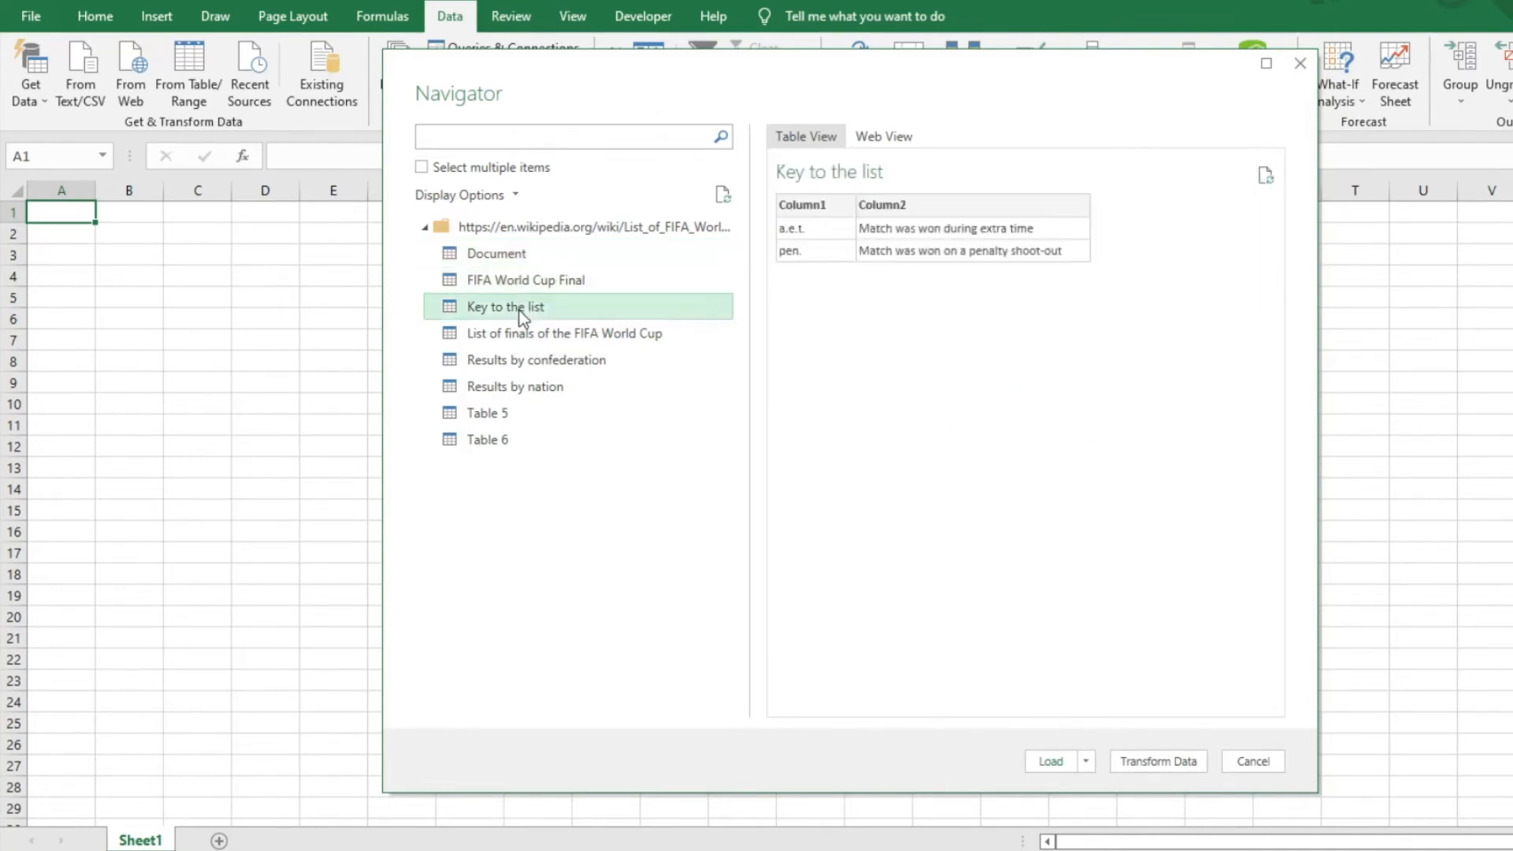
pyautogui.click(522, 335)
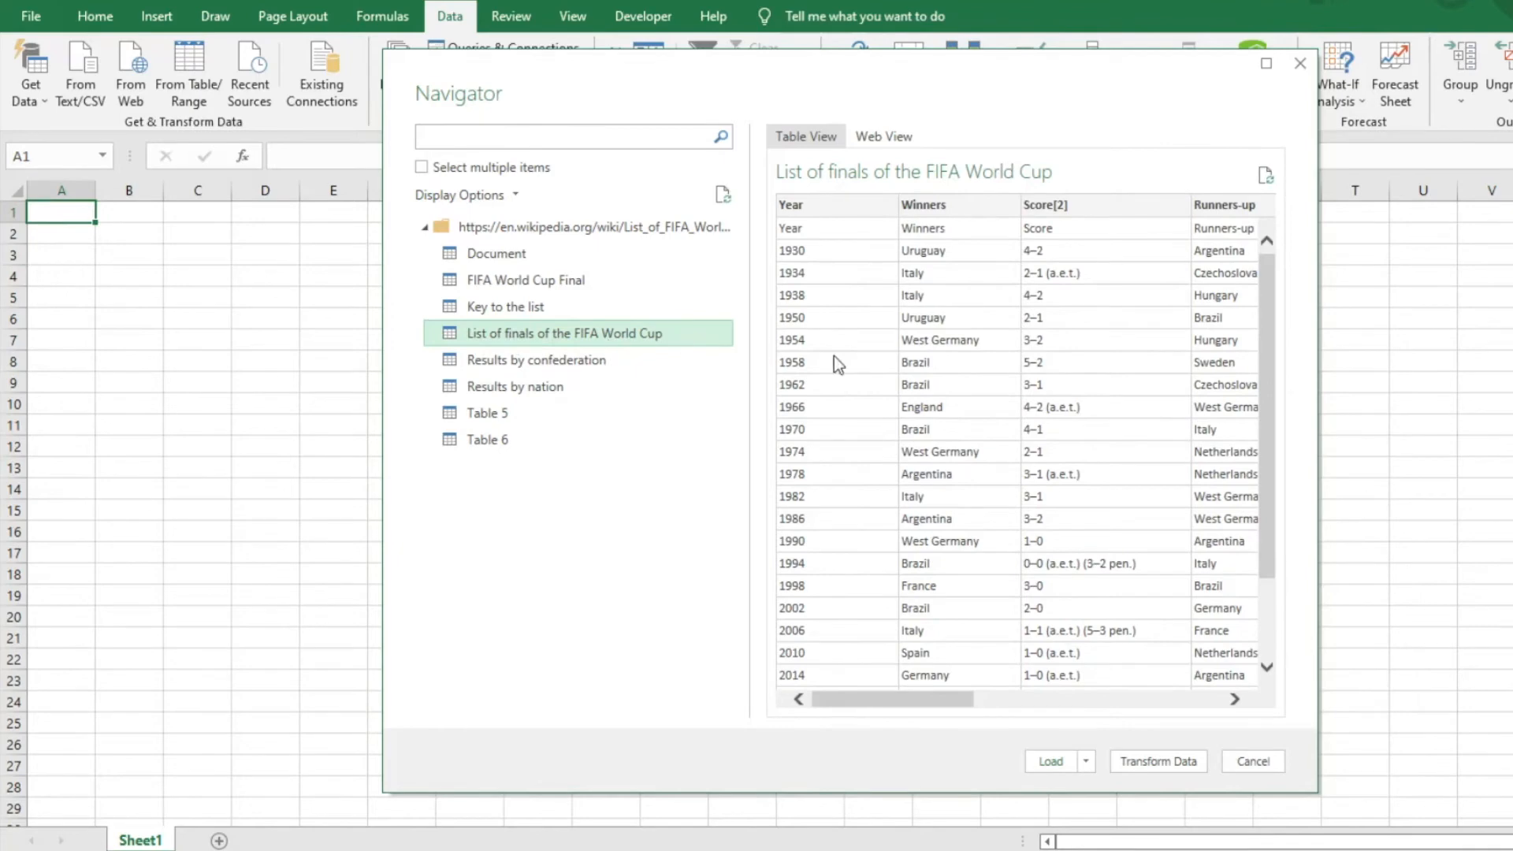
pyautogui.moveTo(926, 703)
pyautogui.mouseDown()
pyautogui.moveTo(1111, 692)
pyautogui.moveTo(911, 697)
pyautogui.mouseUp()
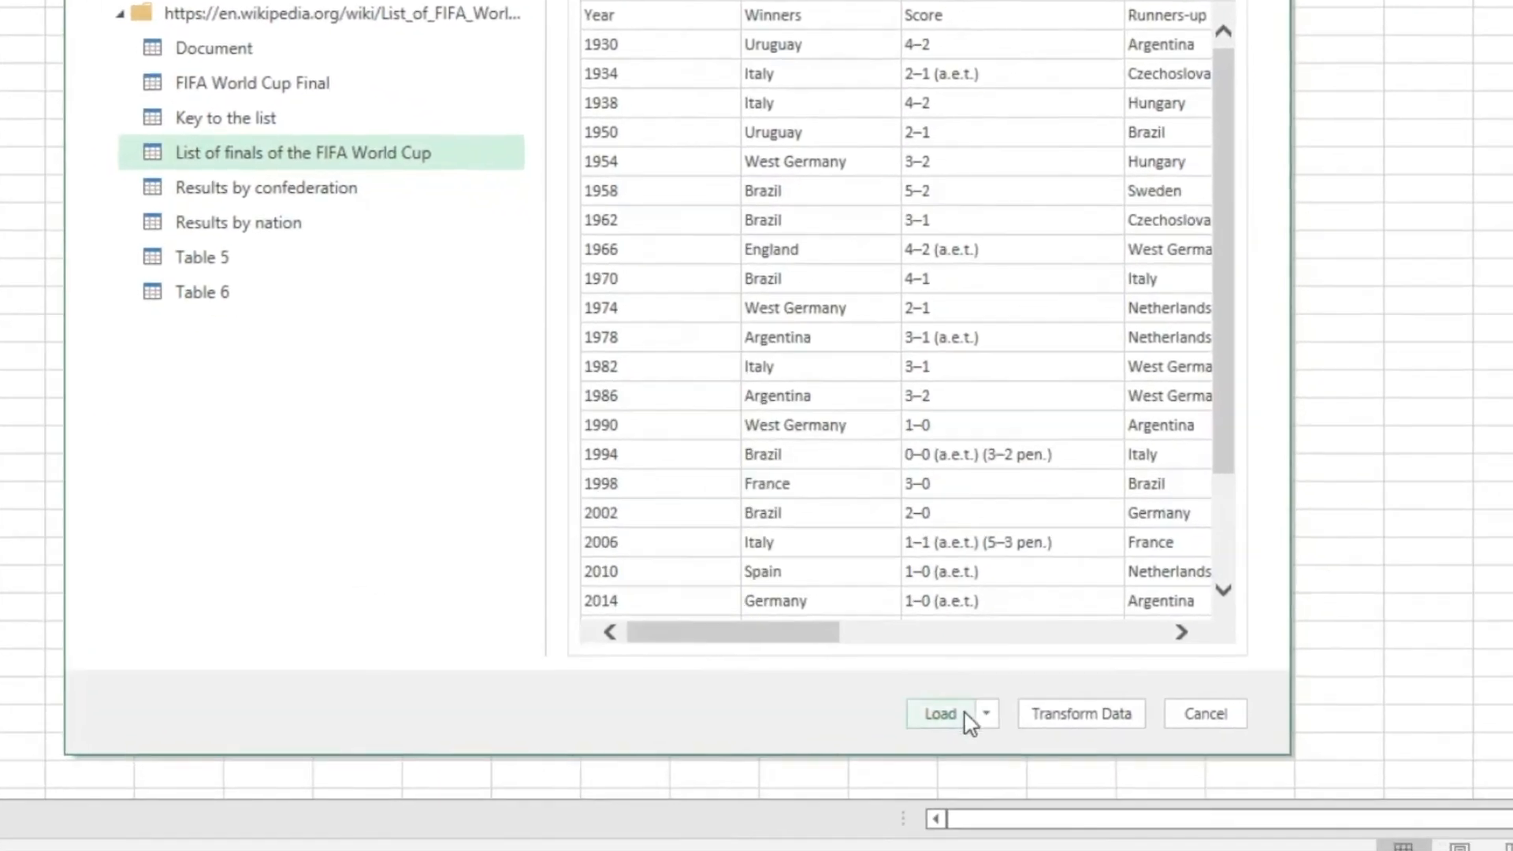
pyautogui.click(942, 713)
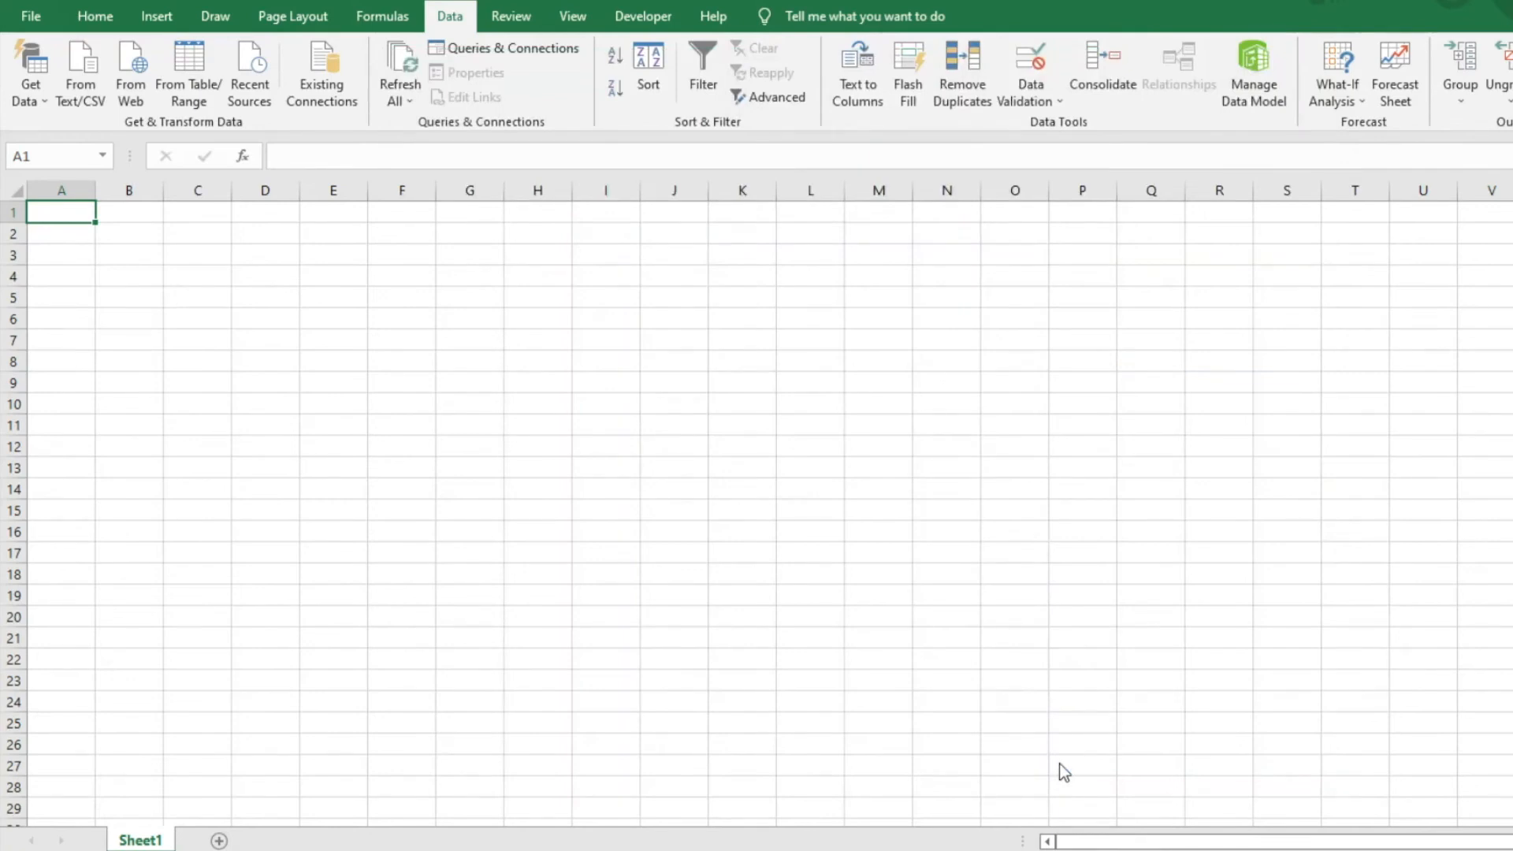